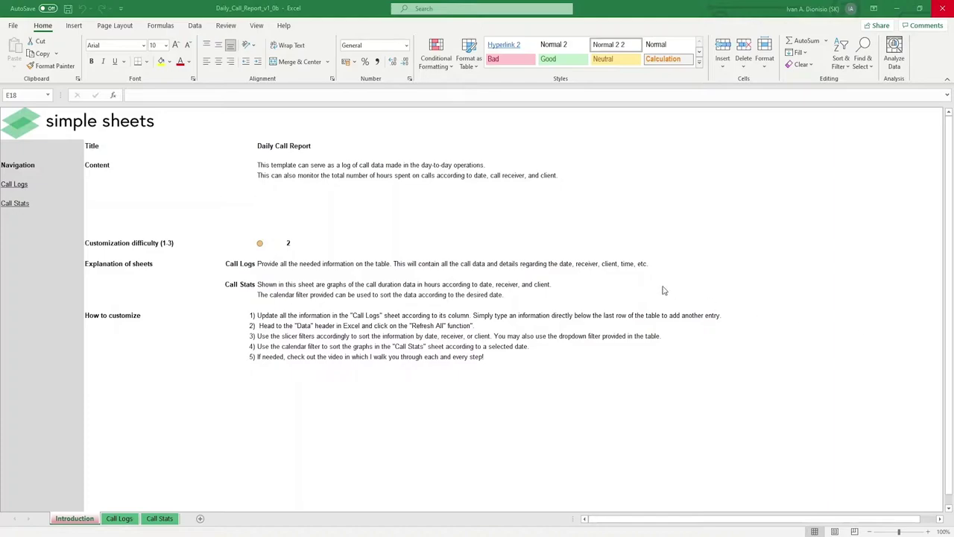
# Point out the call-hours line, difficulty rating 2, sheet explanations and customization steps.
pyautogui.click(265, 174)
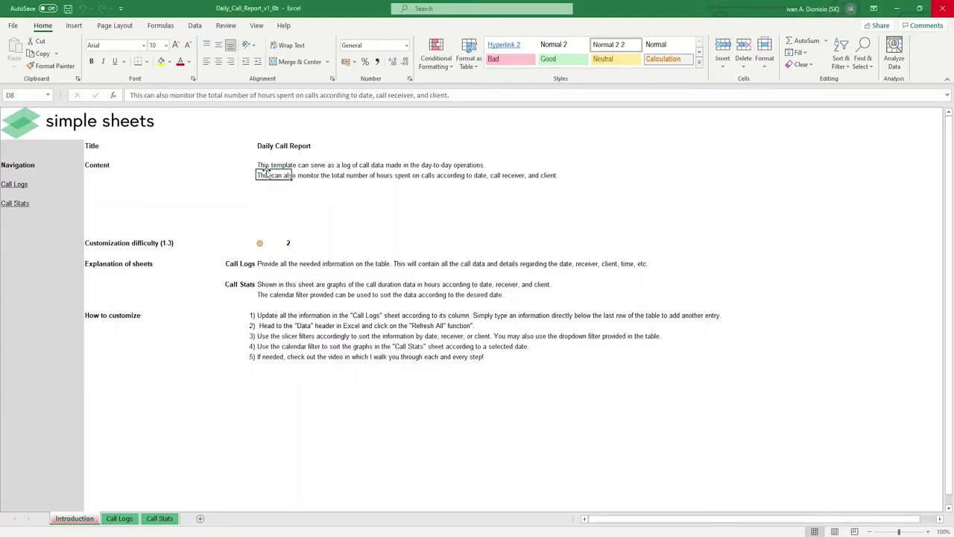
pyautogui.click(259, 246)
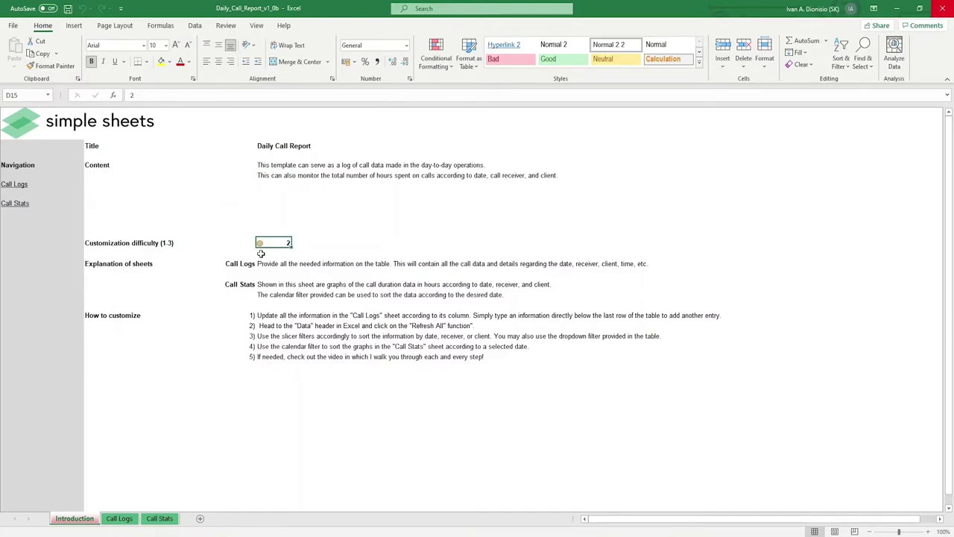
pyautogui.click(251, 265)
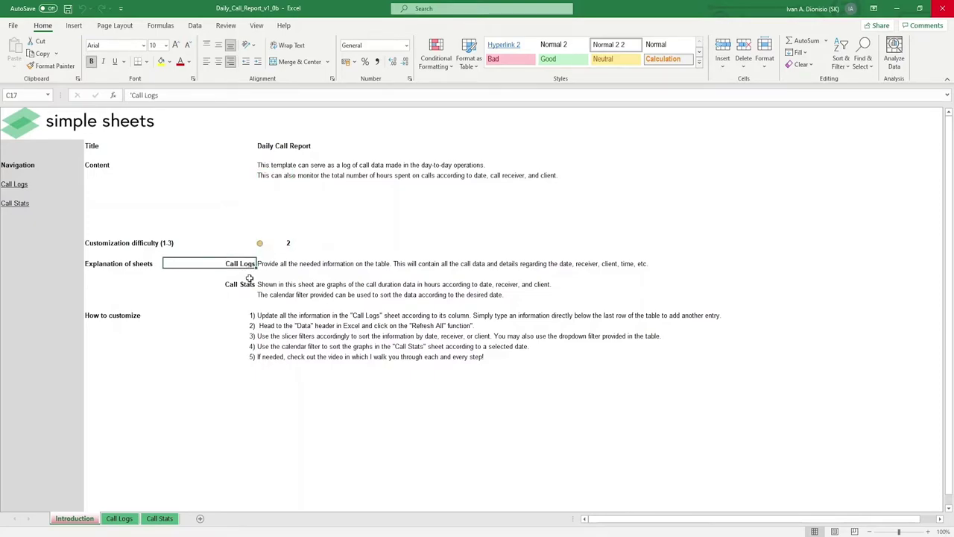
pyautogui.click(248, 284)
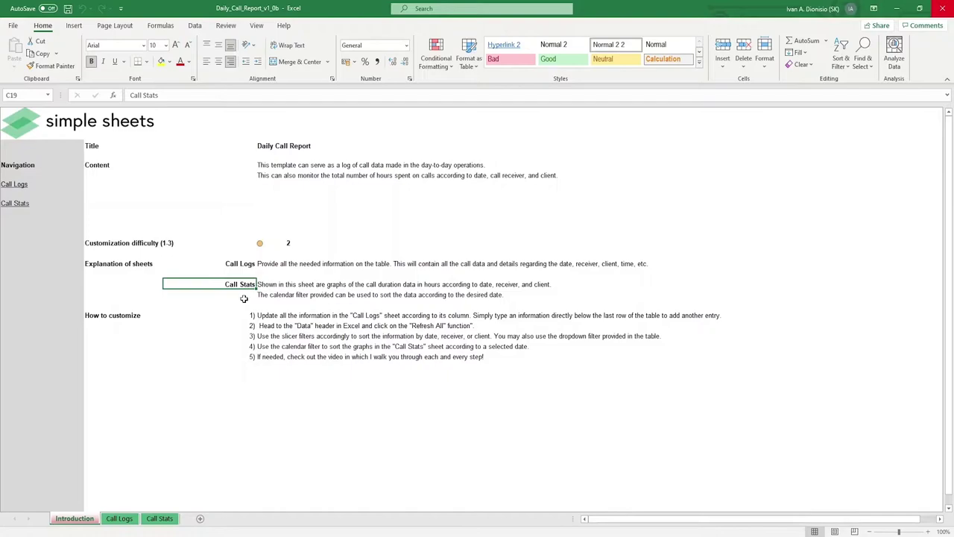
pyautogui.moveTo(246, 313); pyautogui.dragTo(705, 357)
pyautogui.click(676, 375)
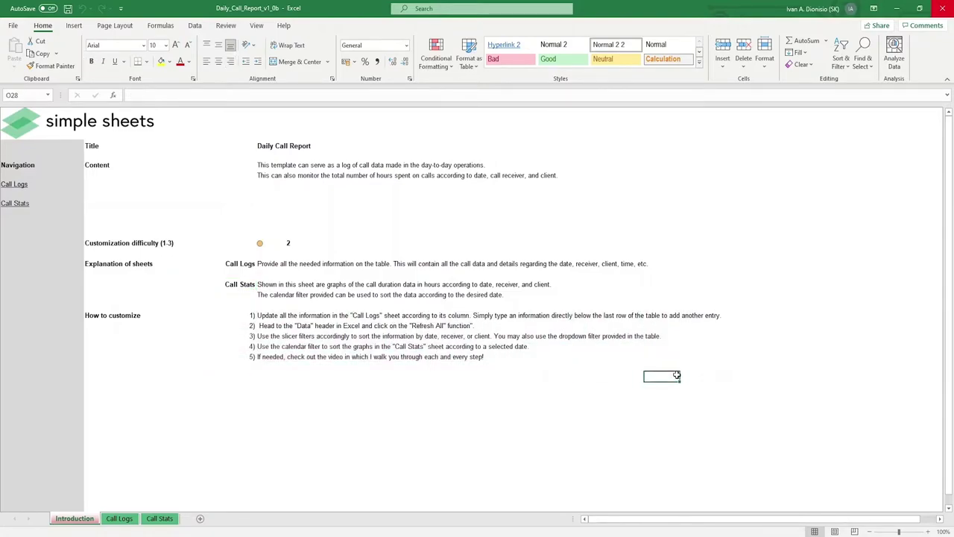
# Walk through call 0001's number, date, receiver, client, start time, contact and reason on Call Logs.
pyautogui.click(119, 518)
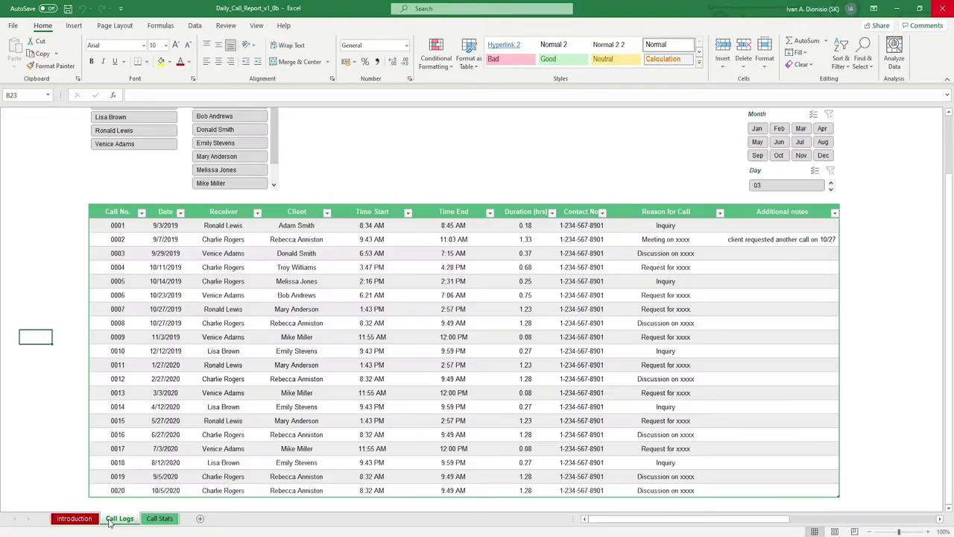
pyautogui.click(130, 227)
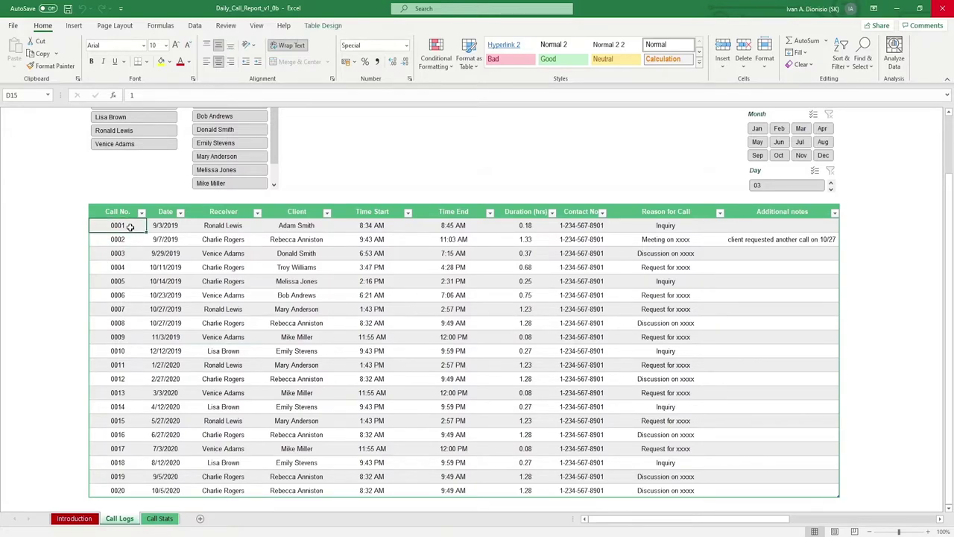
pyautogui.press('Right')
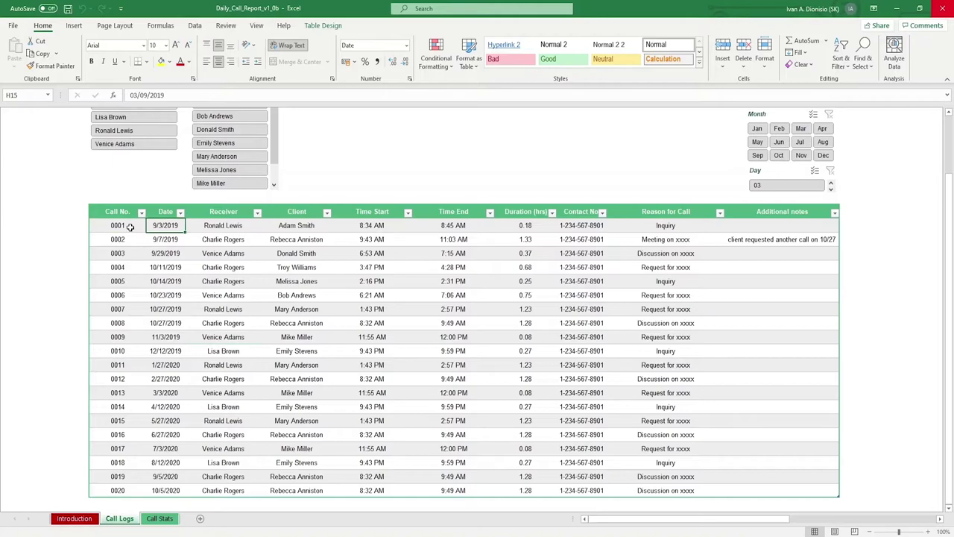
pyautogui.press('Right')
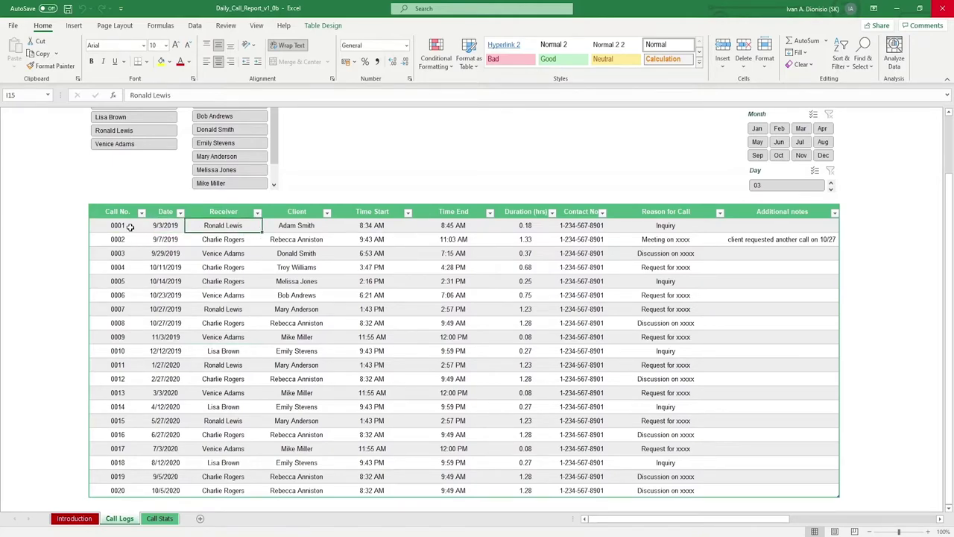
pyautogui.press('Right')
pyautogui.press('Right')
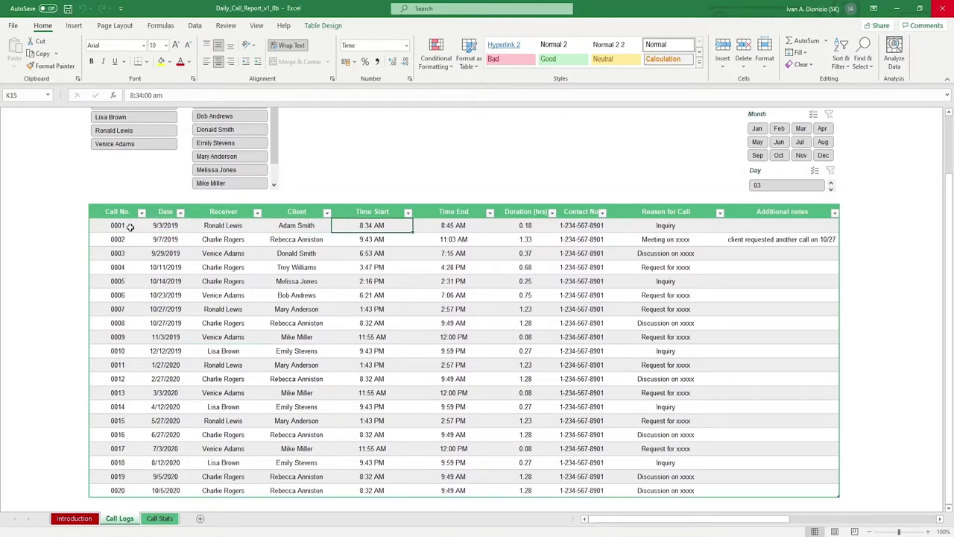
pyautogui.press('Right')
pyautogui.press('Right')
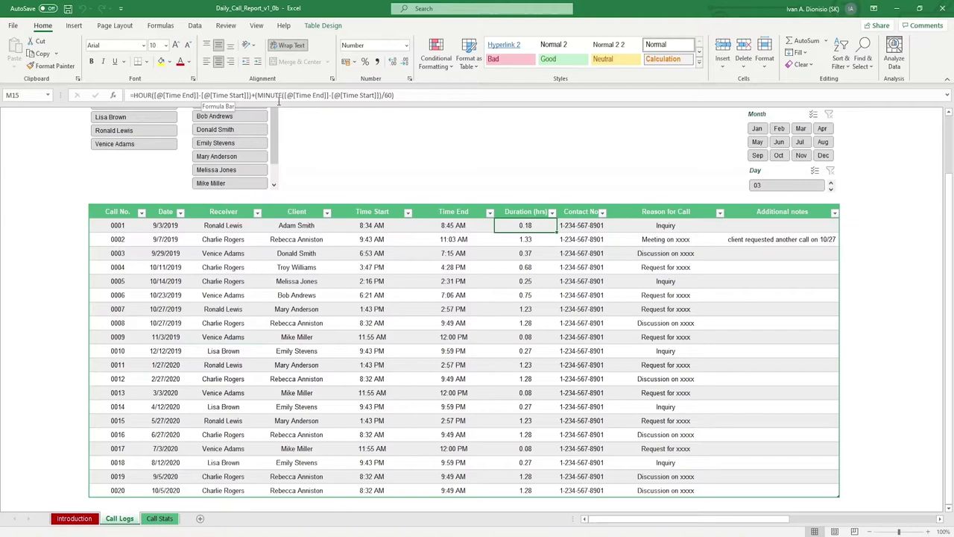
pyautogui.press('Right')
pyautogui.press('Right')
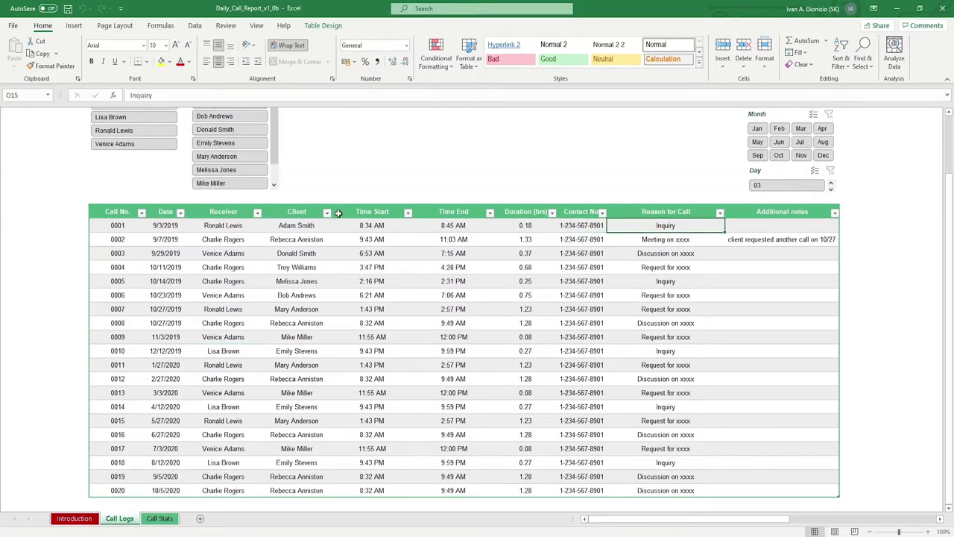
pyautogui.press('Right')
pyautogui.press('Down')
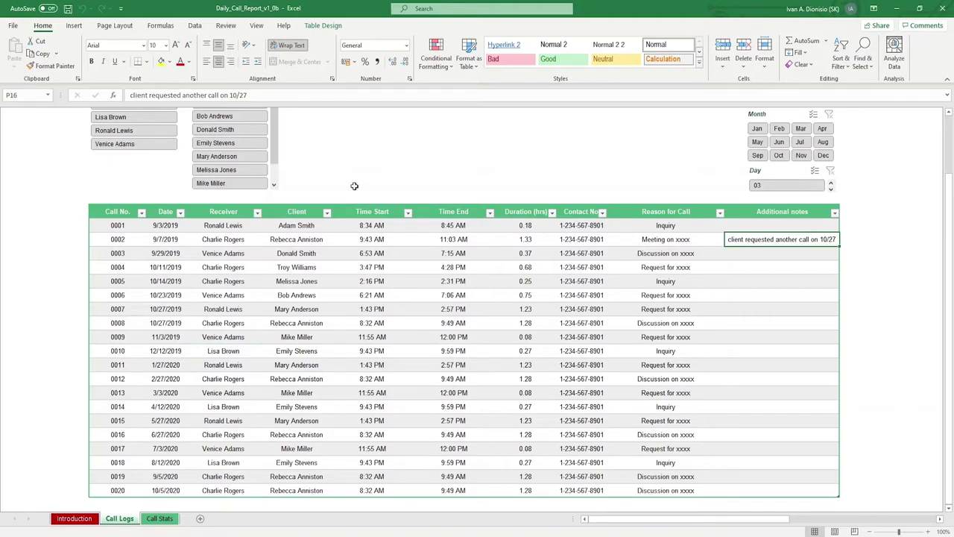
# Add call number 0021 below call 0020 and extend the table by one more row.
pyautogui.click(355, 188)
pyautogui.scroll(-2, 298, 298)
pyautogui.click(115, 418)
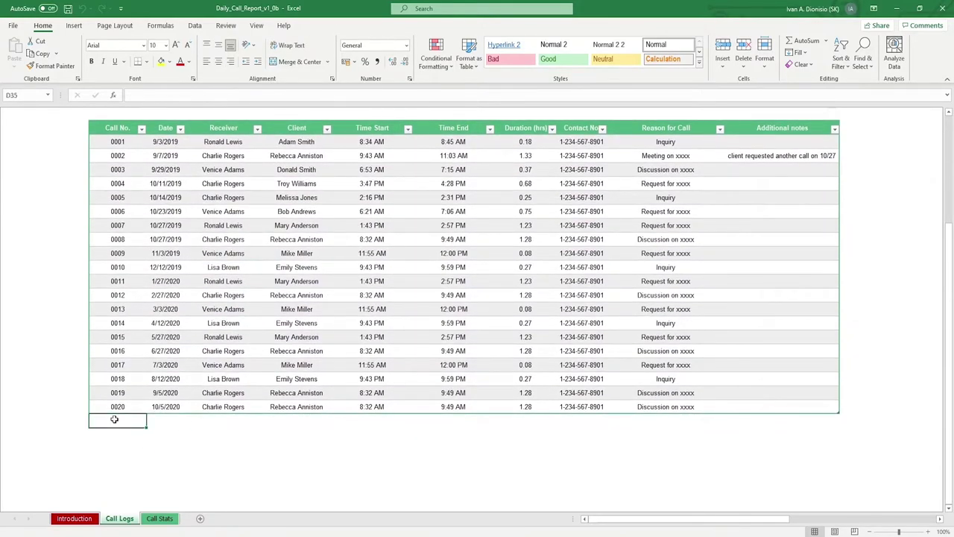
pyautogui.write('0021')
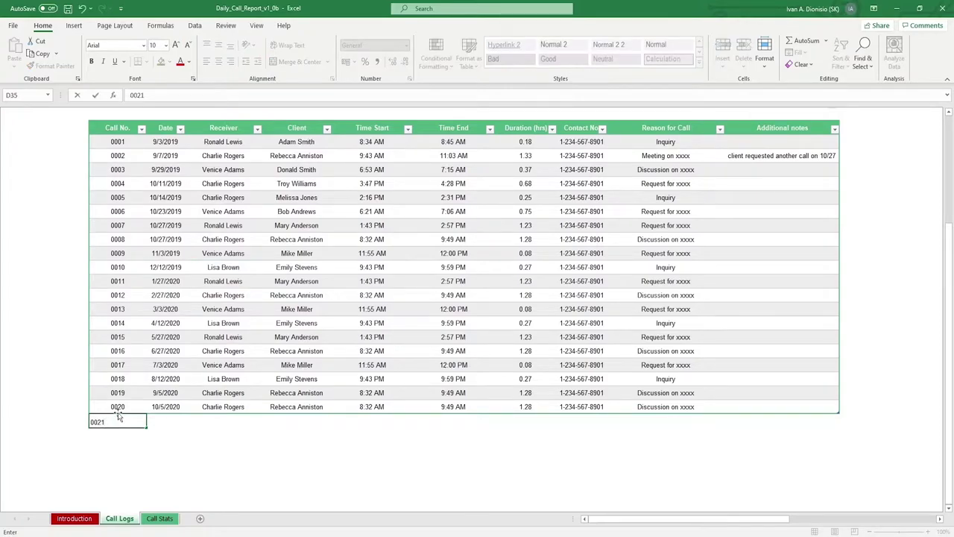
pyautogui.press('Tab')
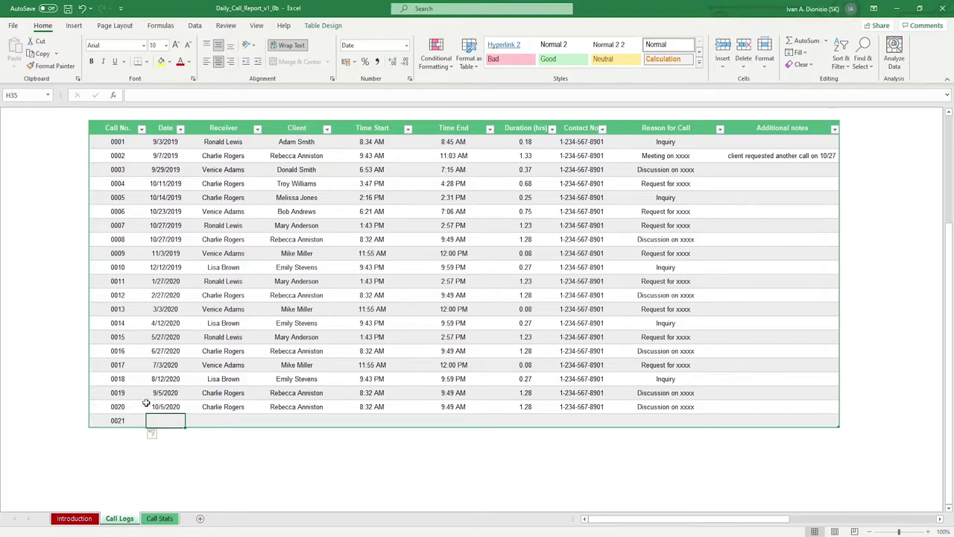
pyautogui.click(808, 422)
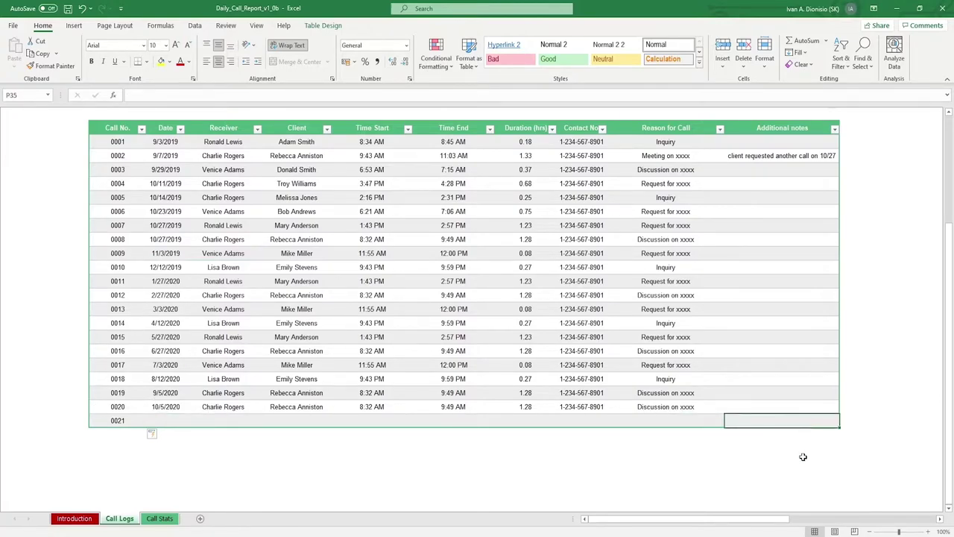
pyautogui.press('Tab')
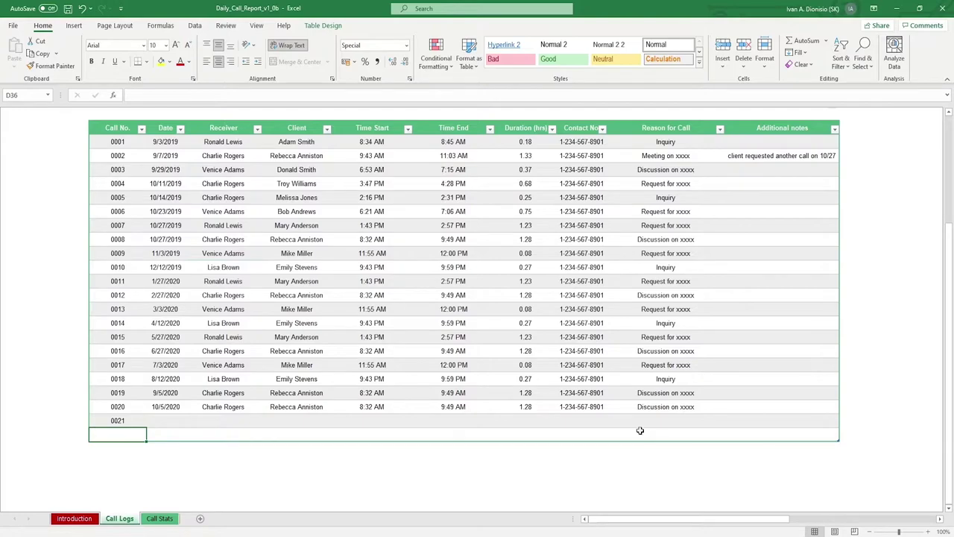
# Fill call 0020's Duration (hrs) formula into both new rows, then show the Data tab and dismiss its tip.
pyautogui.click(518, 409)
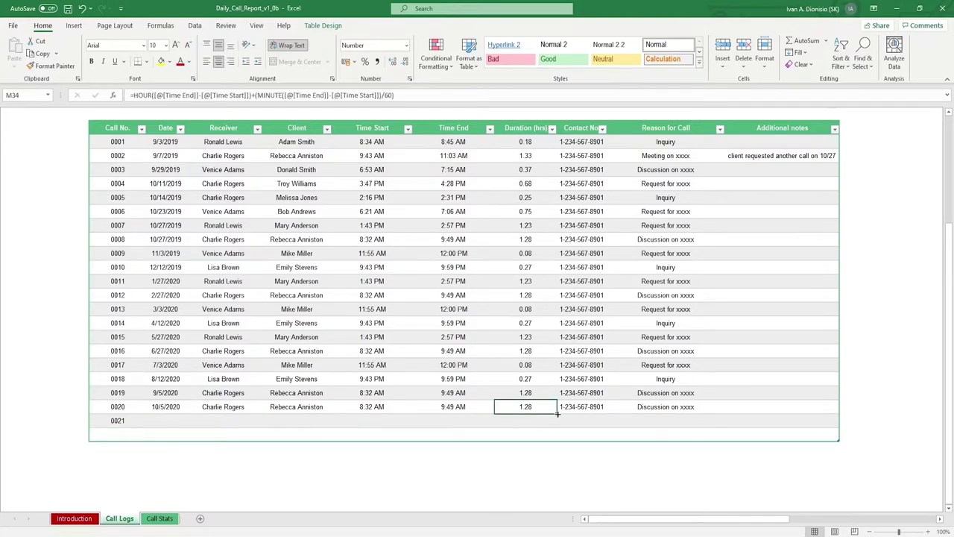
pyautogui.moveTo(558, 416); pyautogui.dragTo(539, 435)
pyautogui.click(539, 435)
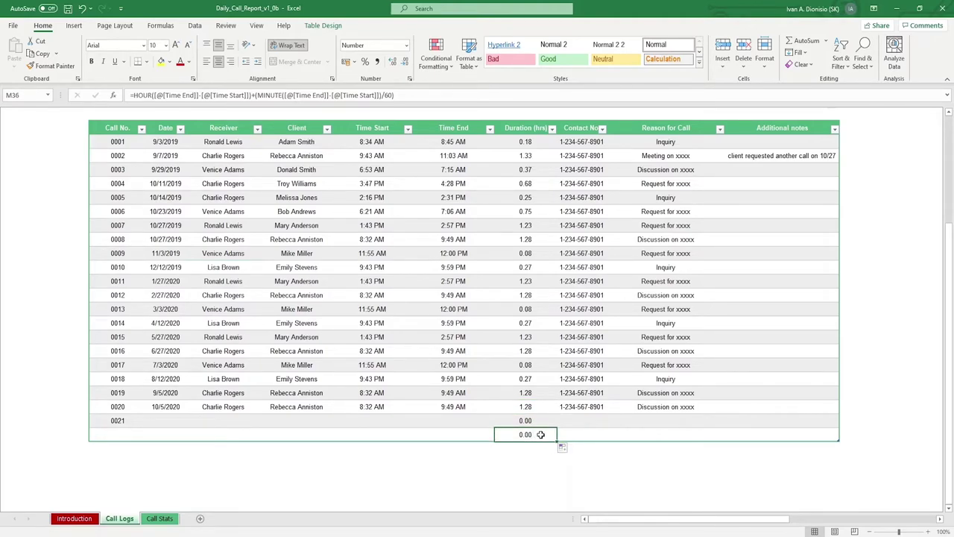
pyautogui.click(191, 32)
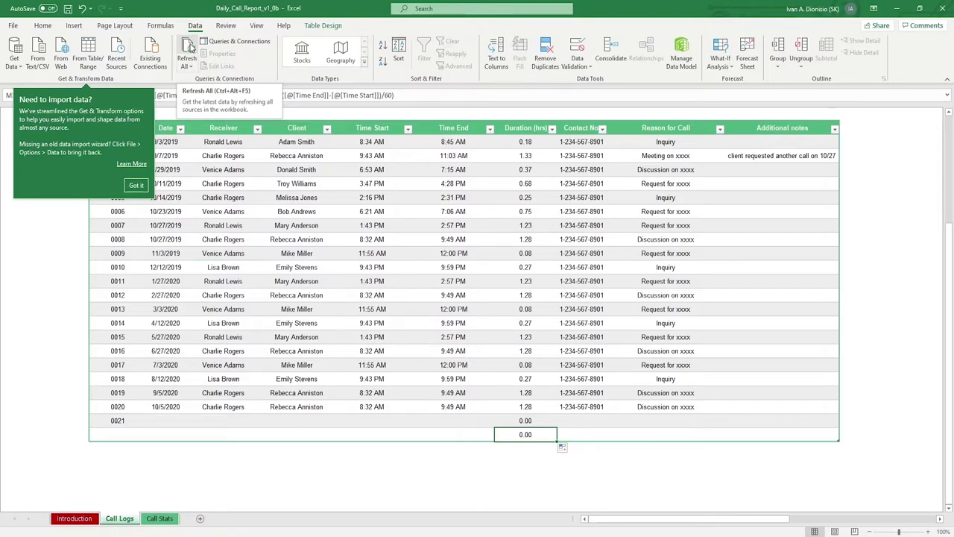
pyautogui.click(136, 185)
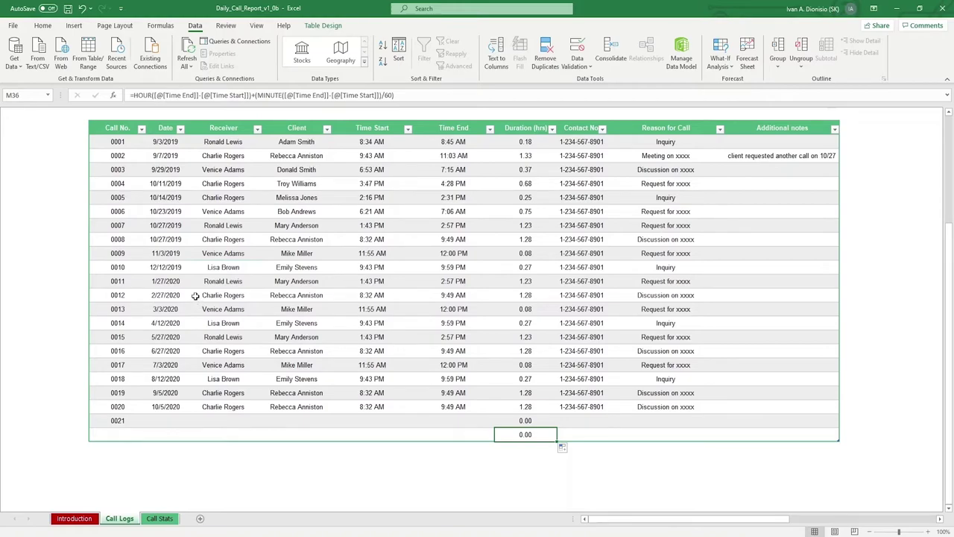
pyautogui.scroll(4, 195, 301)
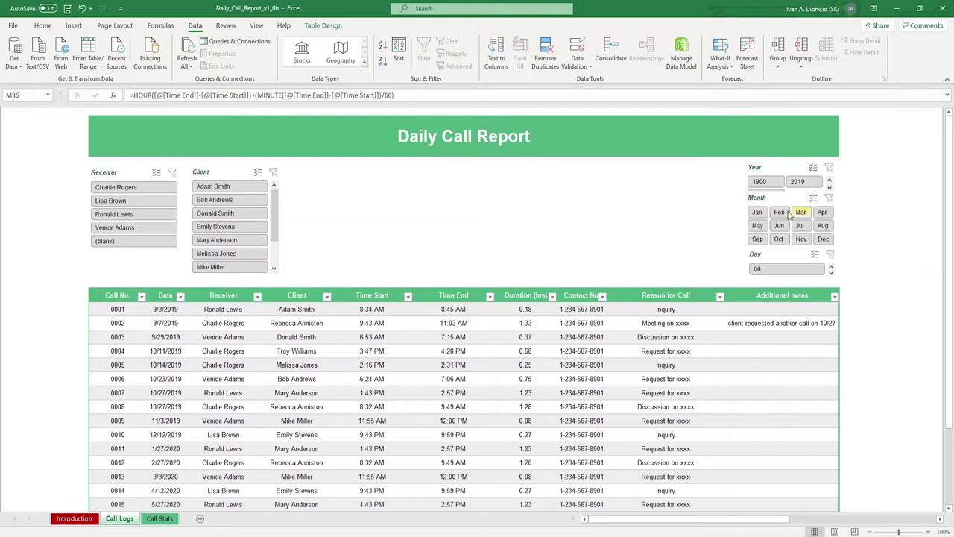
pyautogui.click(116, 187)
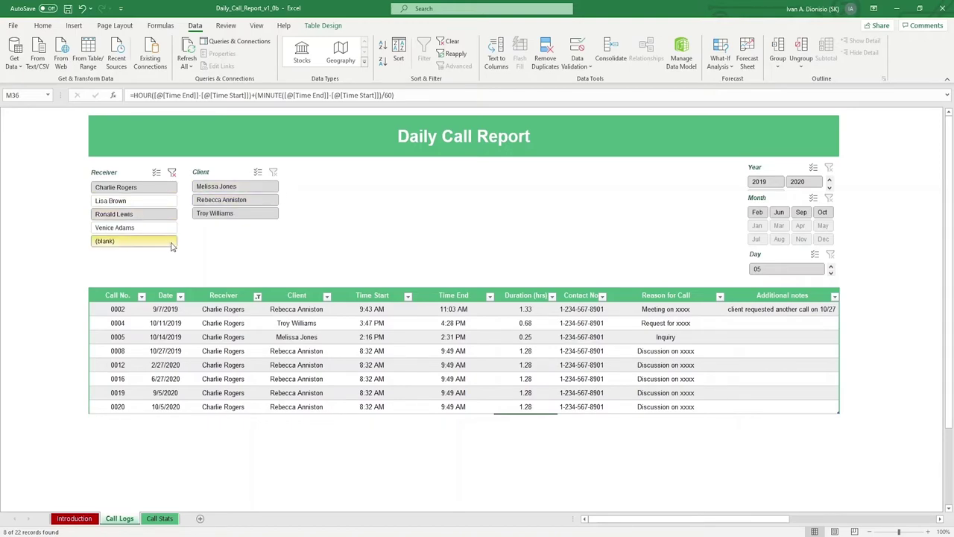
pyautogui.keyDown('ctrl'); pyautogui.click(175, 215); pyautogui.keyUp('ctrl')
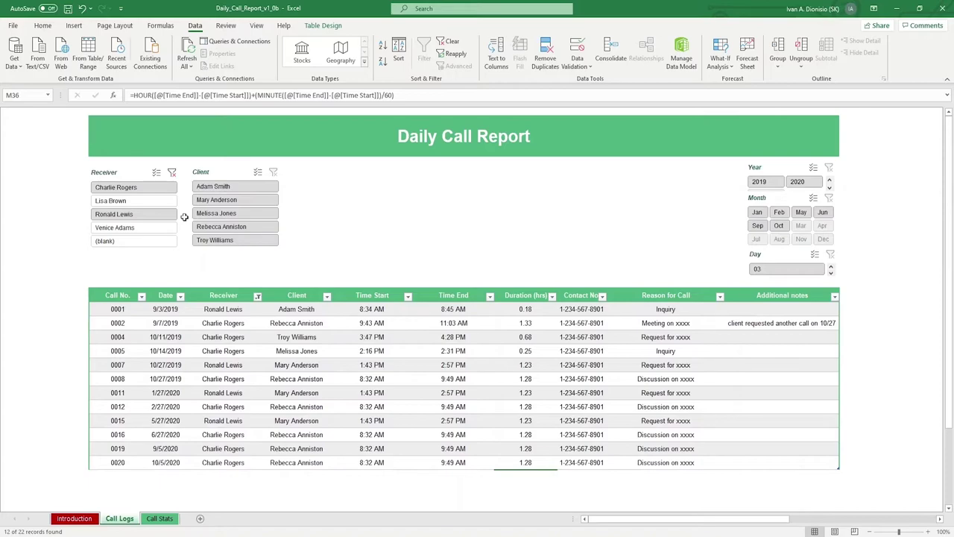
pyautogui.click(172, 173)
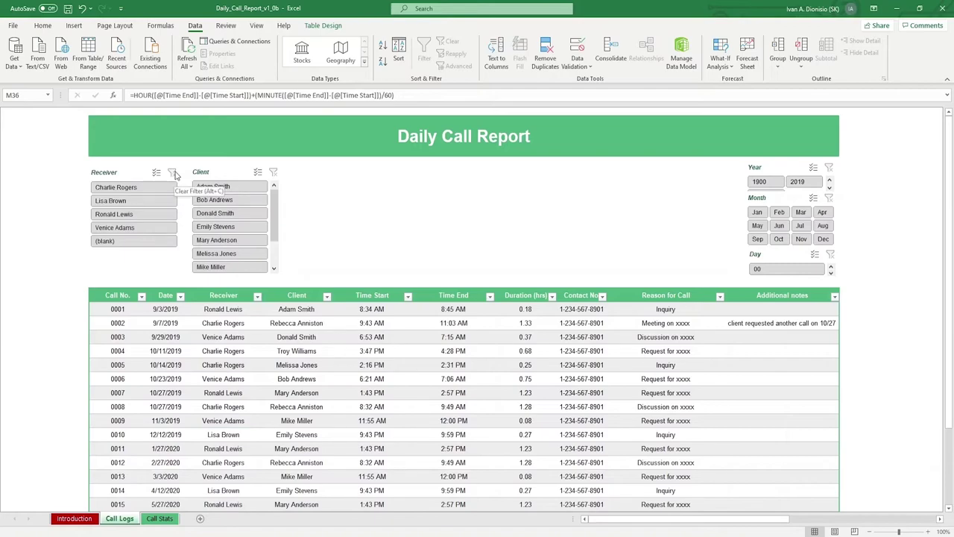
# Switch to Call Stats to see the calendar filter and the monthly duration, receiver and client charts.
pyautogui.click(171, 518)
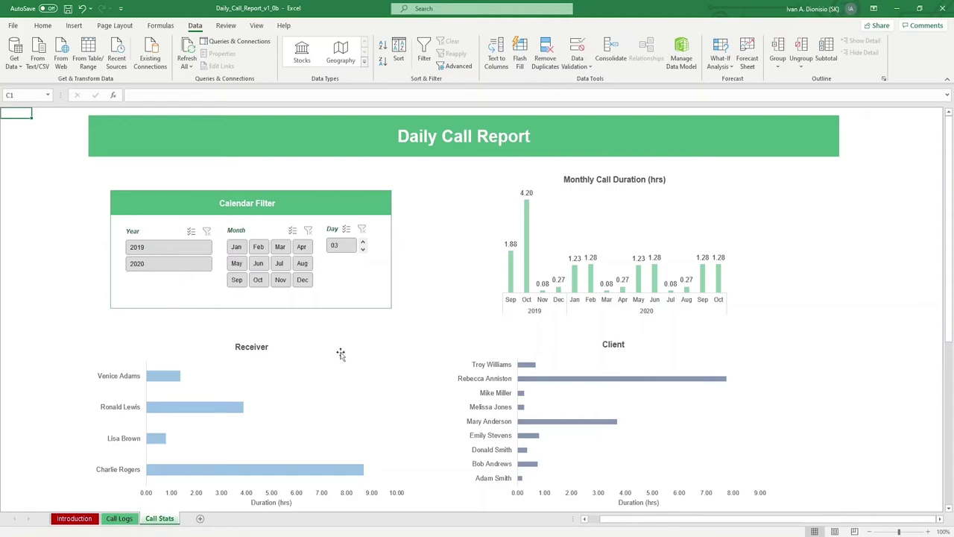
pyautogui.scroll(-1, 339, 353)
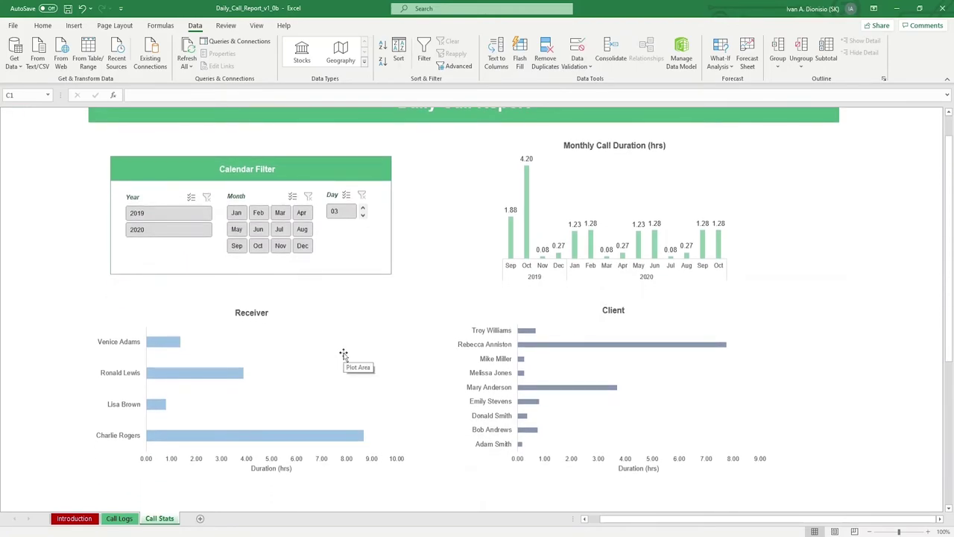